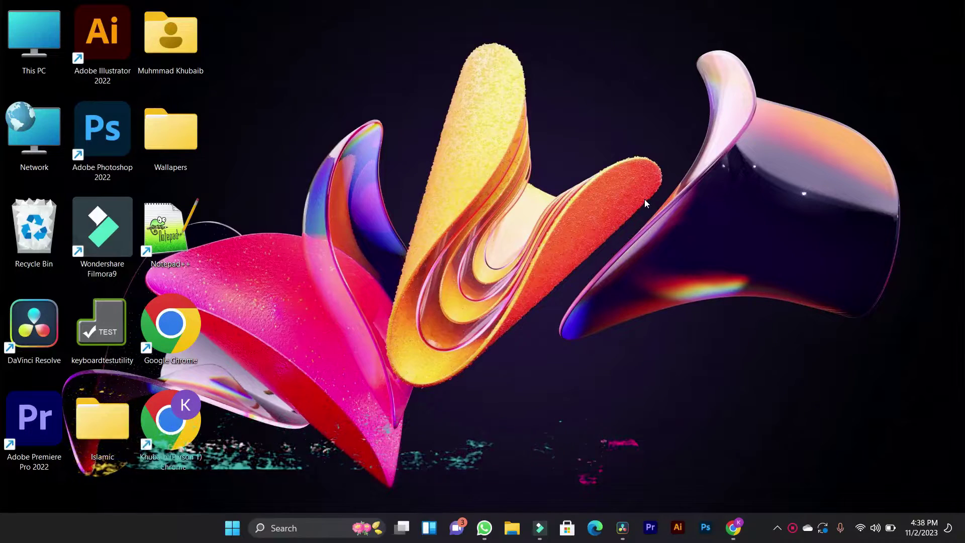
- Bring DaVinci Resolve forward and show the portrait's MediaIn1-to-MediaOut1 chain on the Fusion page
left_click(622, 528)
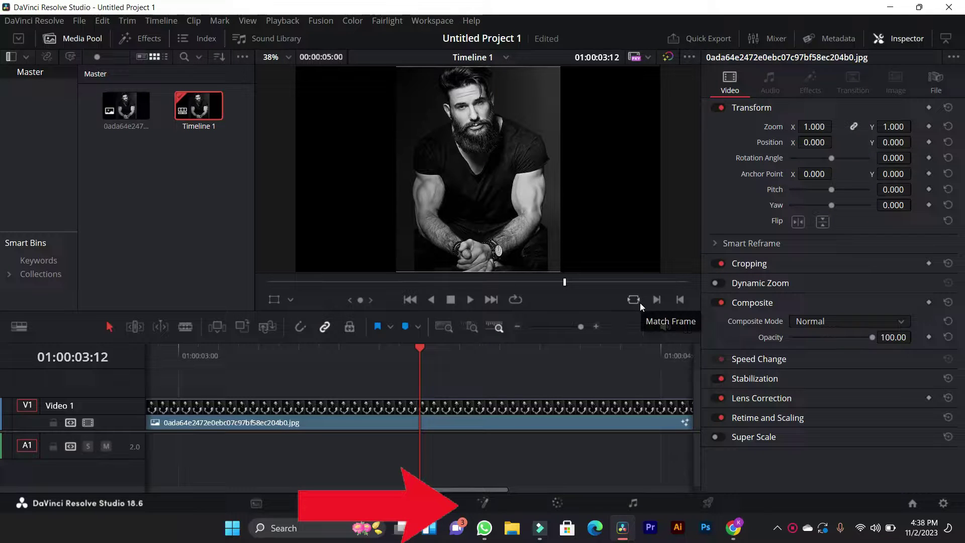
left_click(485, 502)
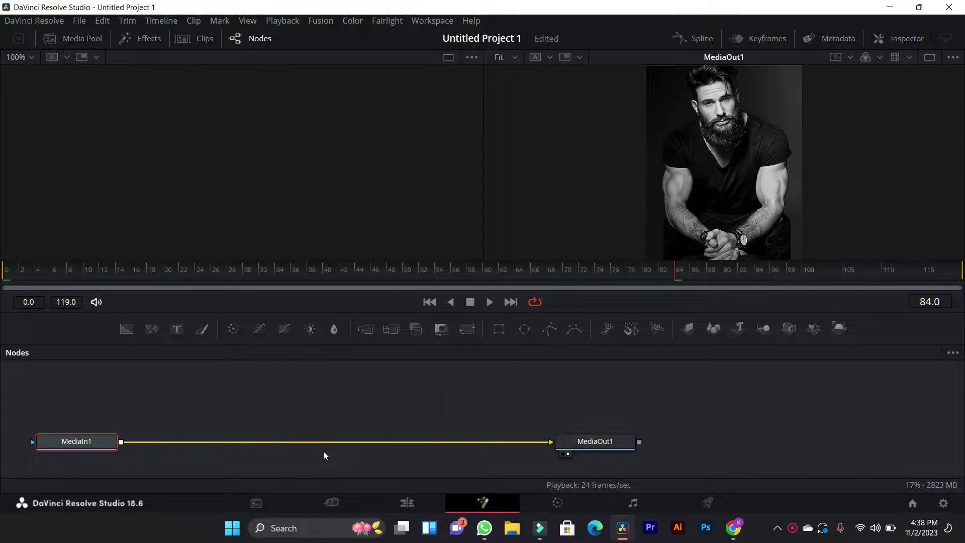
- Add a Magic Mask node from the tool search, linking MediaIn1 to MediaOut1 through it
key("ctrl+space")
type("mask")
left_click(508, 91)
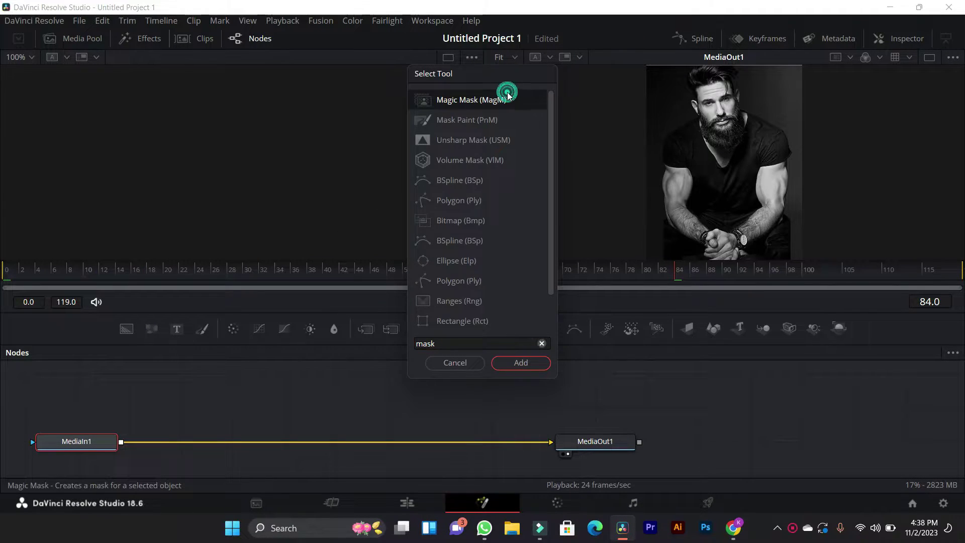
left_click(520, 363)
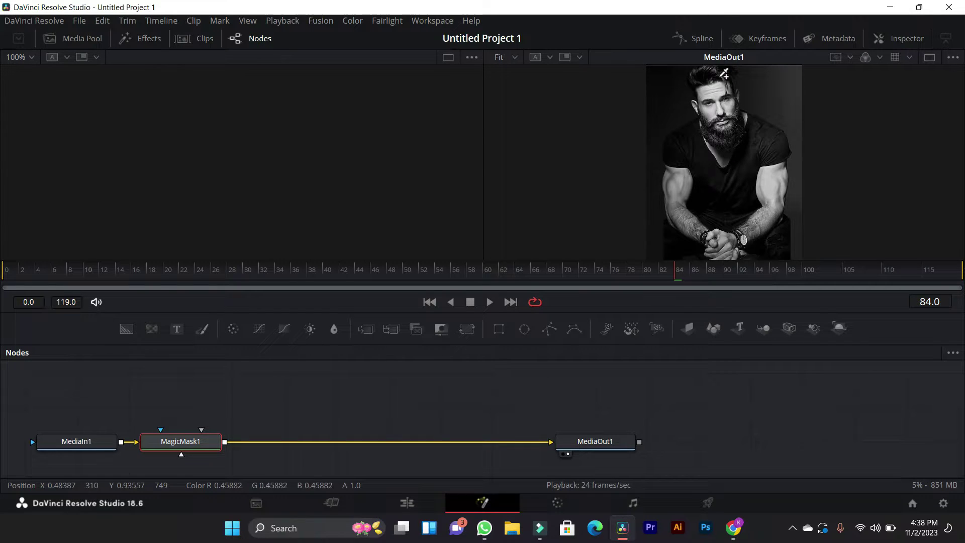
- Paint a Magic Mask stroke over the man's figure in the viewer
mouse_move(728, 68)
left_mouse_down()
mouse_move(678, 250)
mouse_move(752, 126)
mouse_move(722, 69)
left_mouse_up()
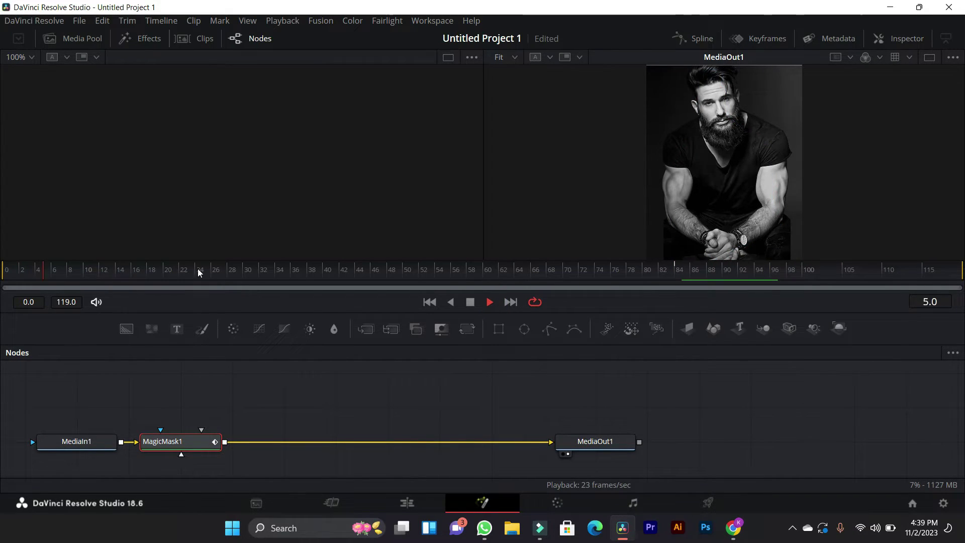
left_click(675, 269)
left_click(647, 271)
left_click(702, 268)
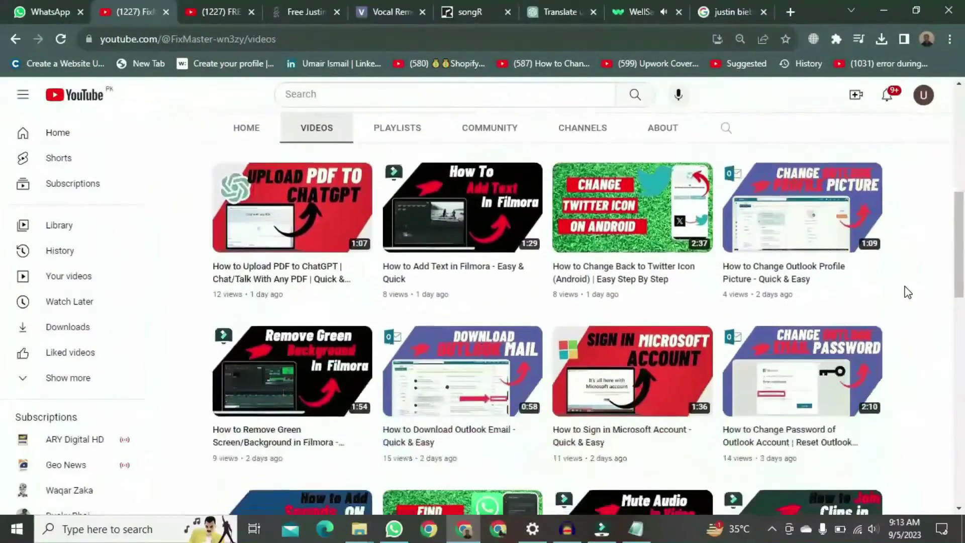
scroll(907, 292, "down", 1)
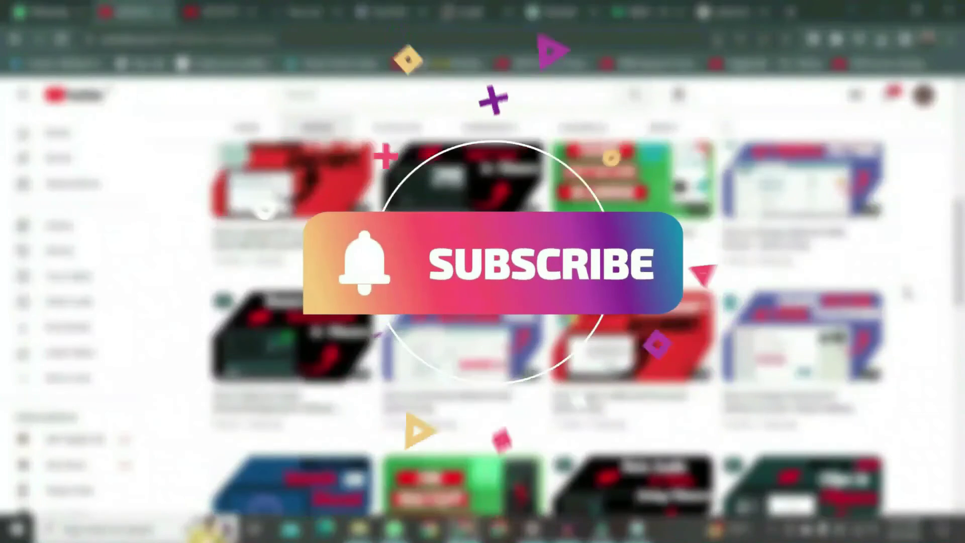
scroll(907, 292, "up", 3)
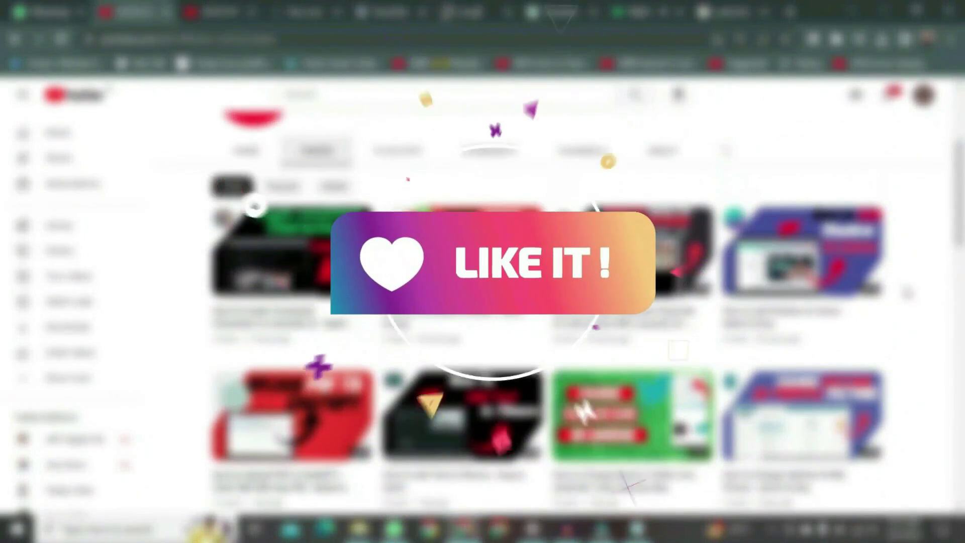